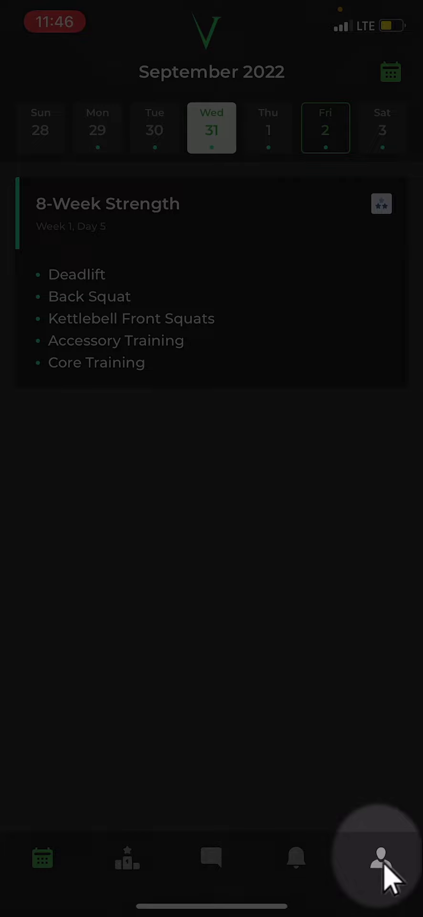
- Save the account settings unchanged as Male, Lbs and Meters, then return to Profile
click(381, 859)
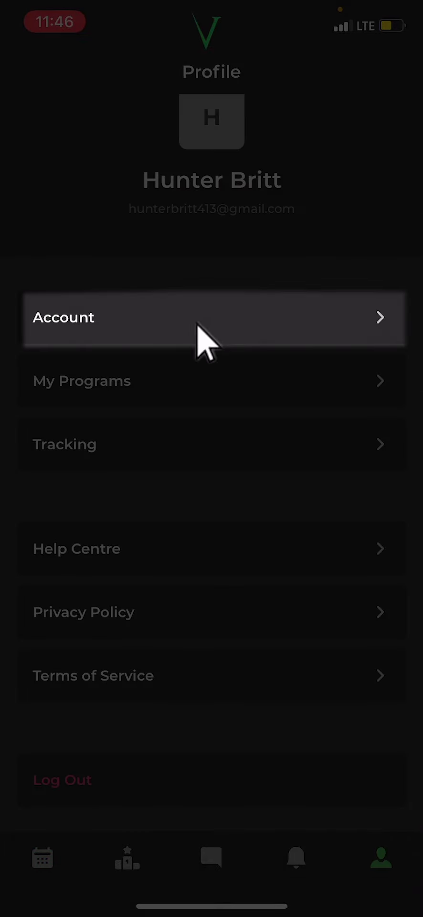
click(254, 319)
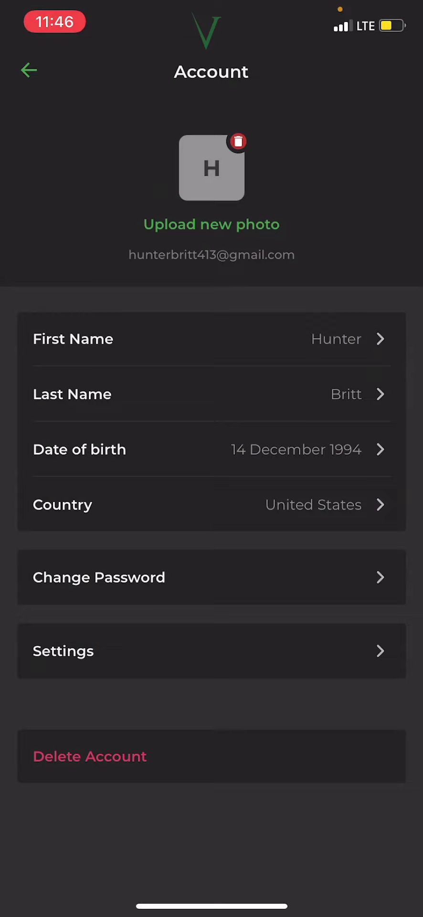
click(202, 654)
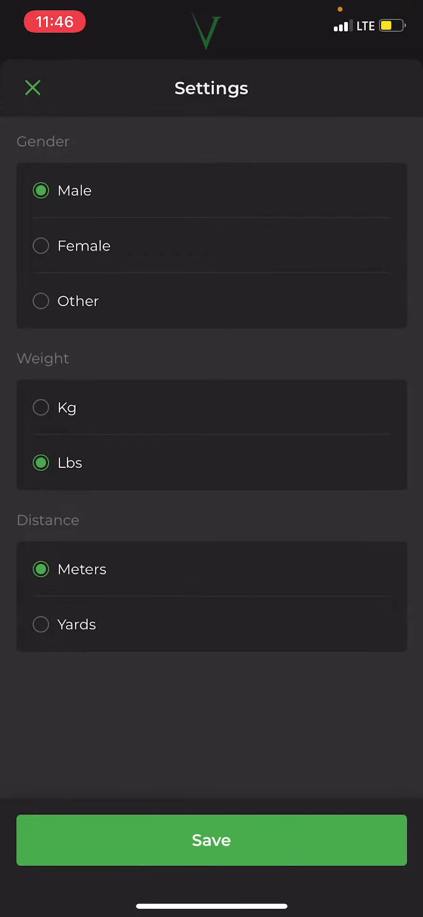
click(211, 840)
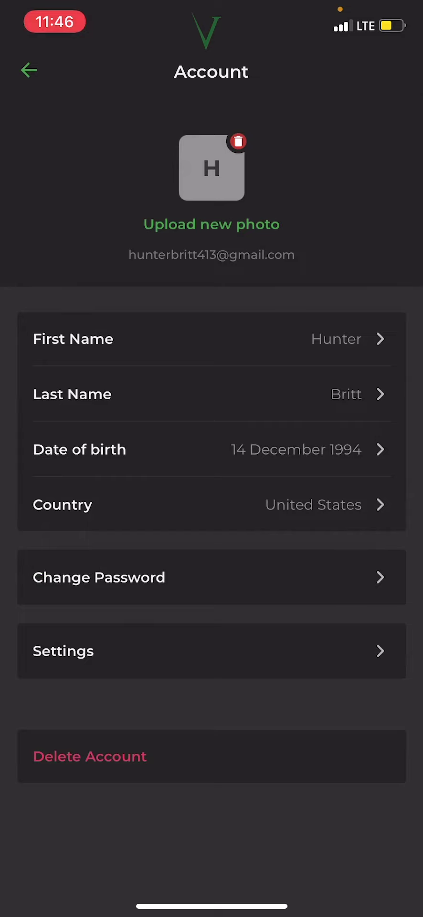
click(29, 70)
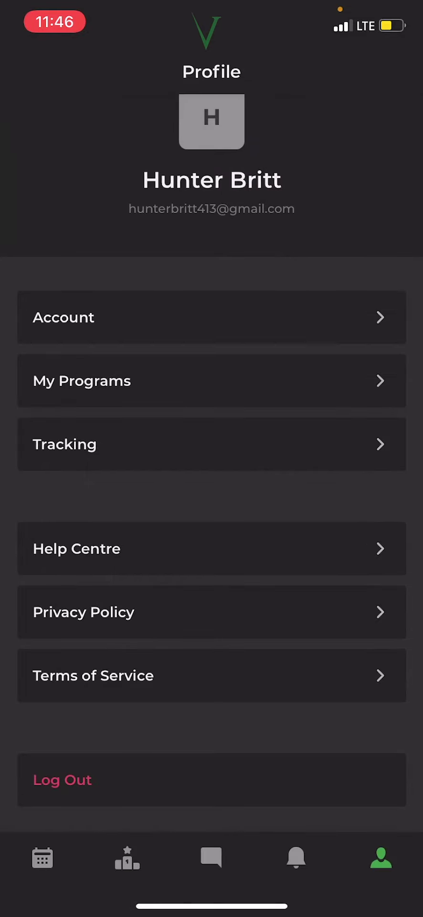
- Open Tracking and glance at the 1RM Back Squat benchmark
click(198, 447)
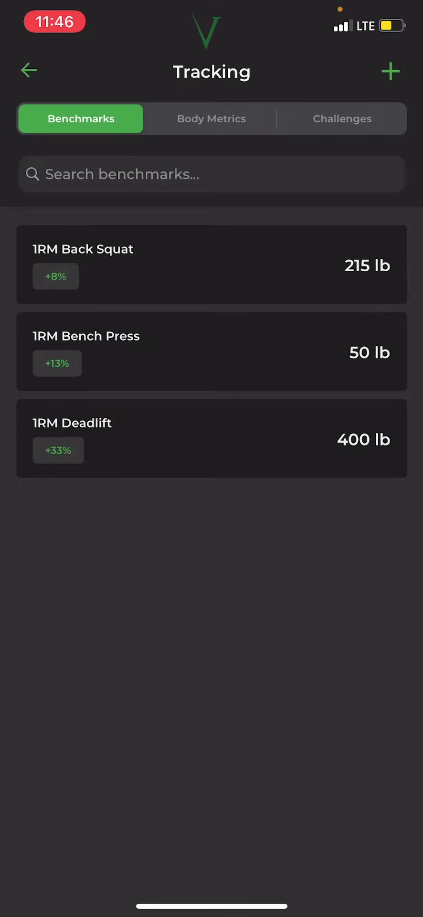
click(211, 264)
click(29, 70)
- Browse the new-benchmark list and close it without adding anything
click(390, 71)
scroll(211, 477, down, 3)
scroll(212, 477, down, 9)
scroll(211, 478, down, 8)
scroll(212, 478, up, 6)
click(32, 87)
- Review the 1RM Back Squat history (200 to 215 lb), then return to Profile
click(211, 264)
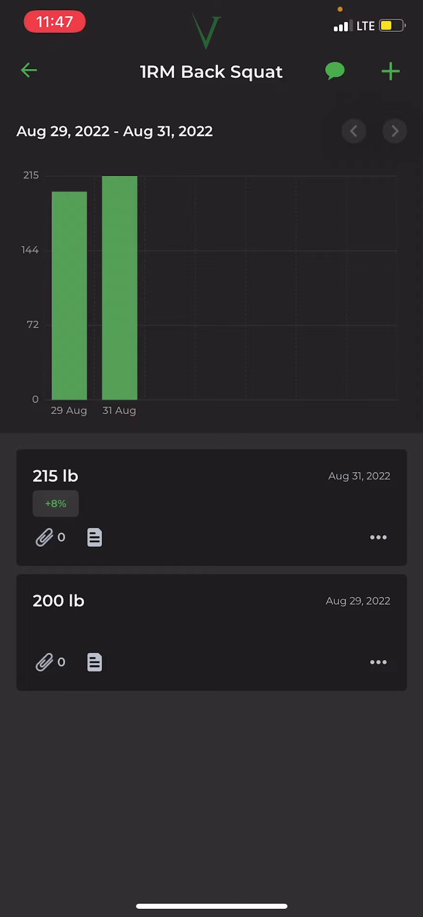
click(28, 70)
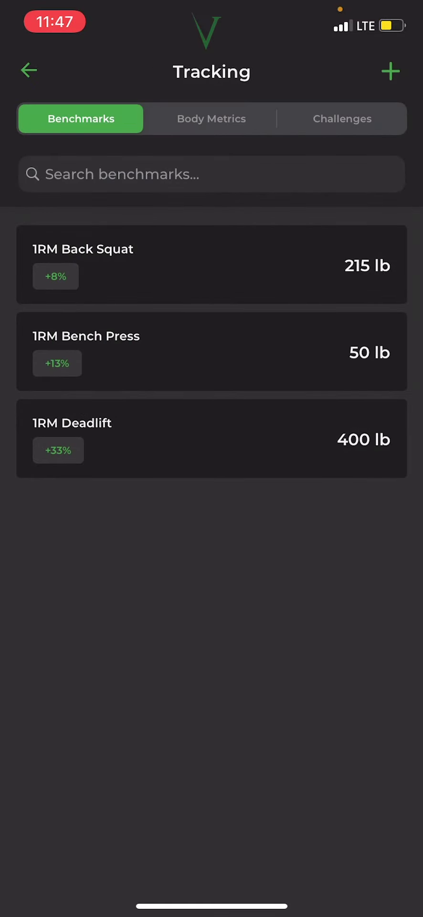
click(28, 70)
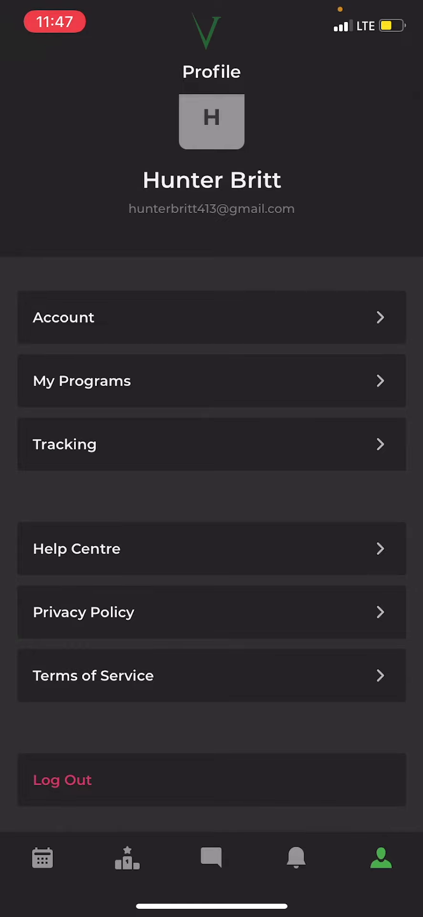
- Open the 8-Week Strength program details from My Programs
click(204, 399)
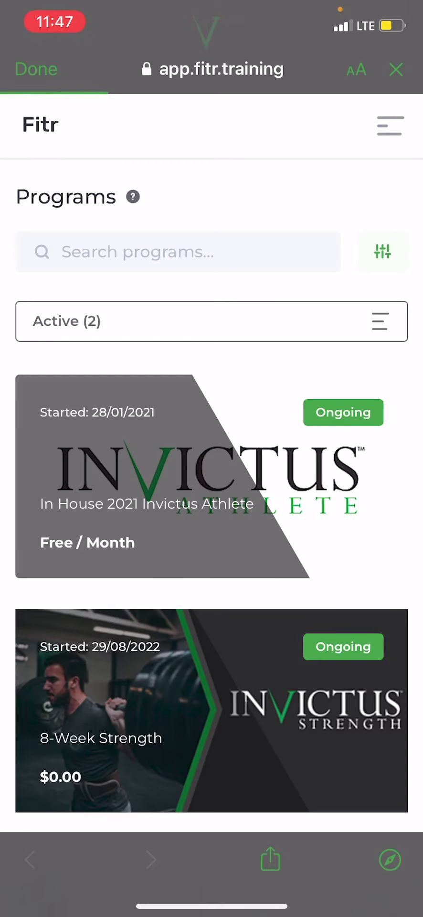
scroll(212, 477, down, 3)
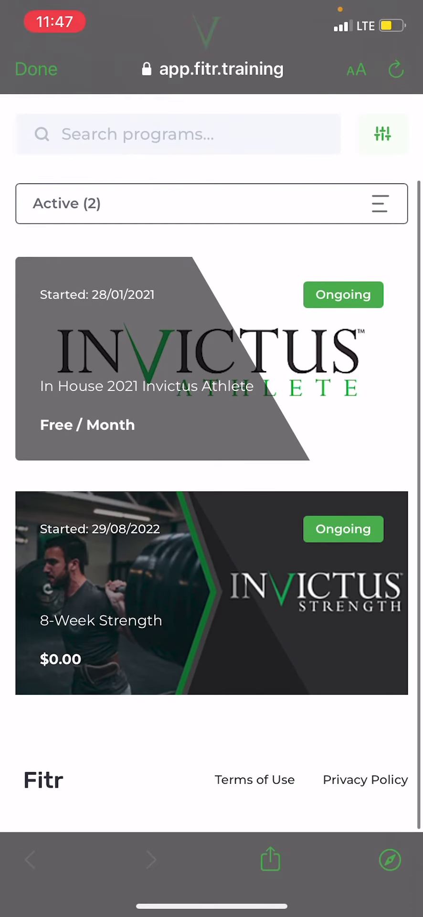
click(119, 621)
scroll(212, 478, down, 2)
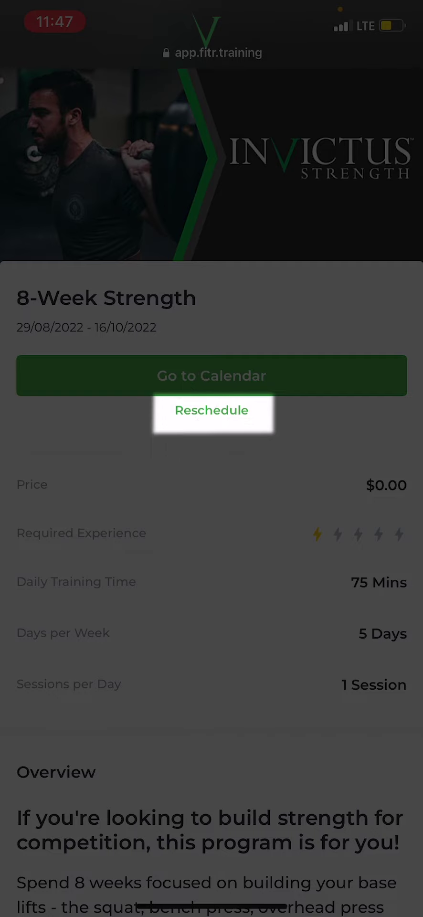
- View the reschedule date picker, then close it, keeping dates 29/08/2022–16/10/2022
click(212, 410)
click(211, 257)
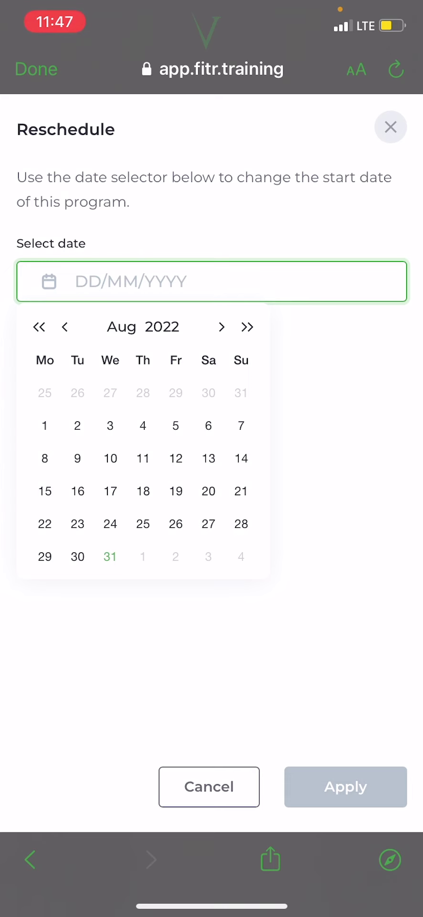
click(391, 127)
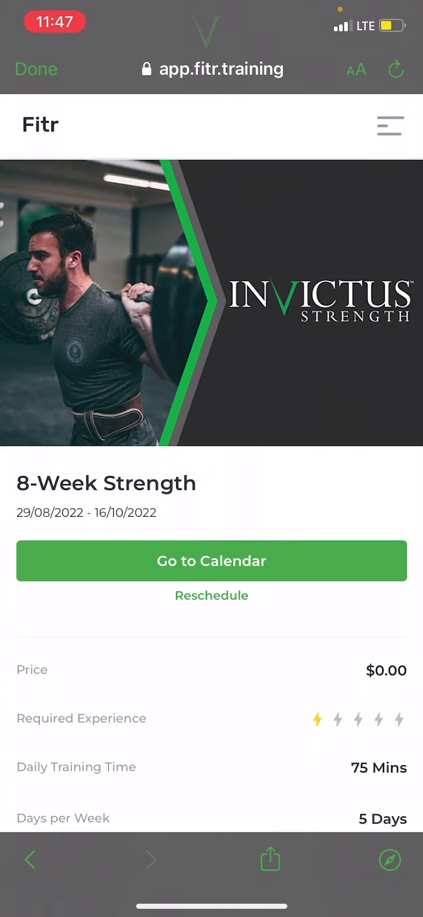
click(36, 69)
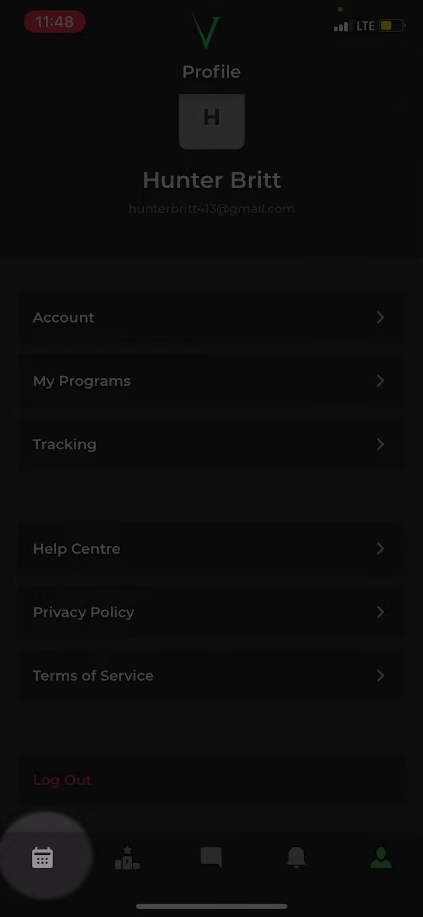
- Open Monday 29's 8-Week Strength Back Squat detail from the Calendar
click(43, 857)
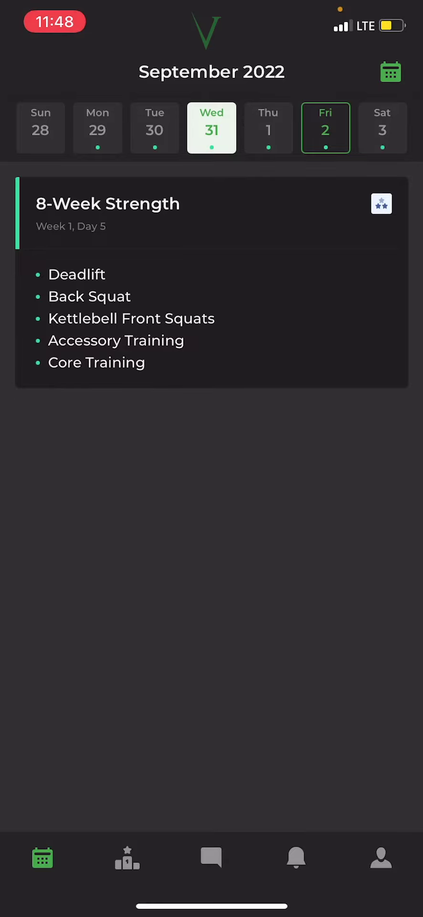
click(97, 128)
click(214, 276)
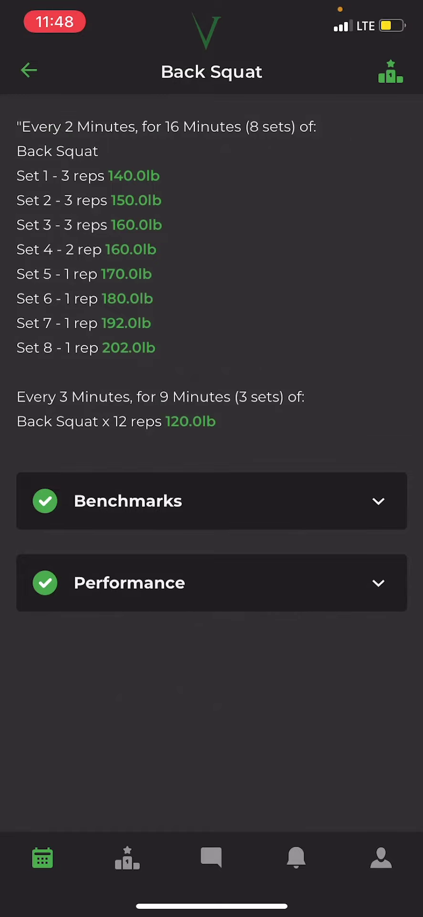
- Change the 1RM Back Squat benchmark from 200 to 100 lb
click(211, 525)
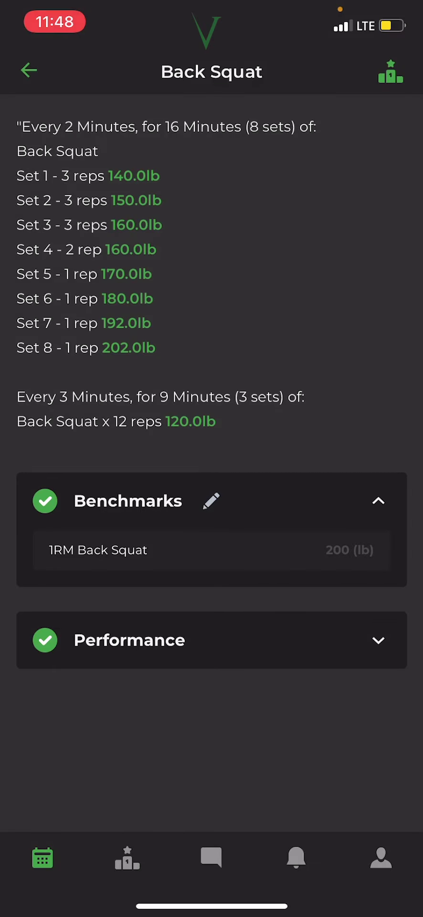
click(211, 501)
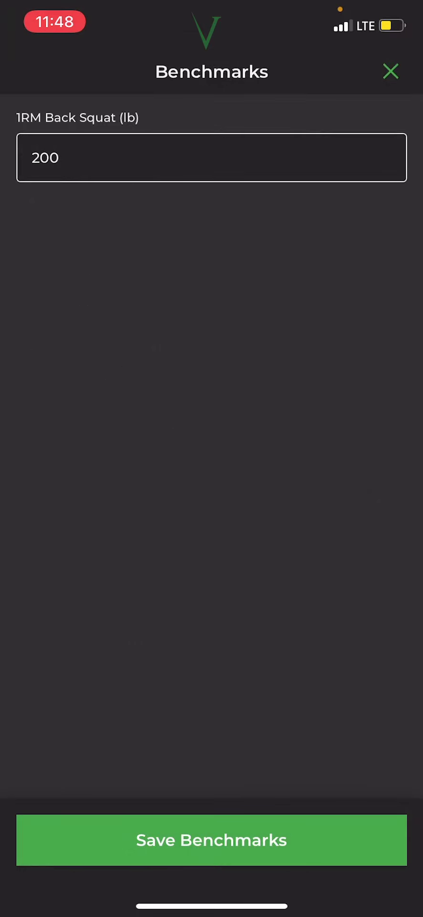
click(212, 158)
key(BackSpace)
key(BackSpace)
key(BackSpace)
text(100)
click(212, 567)
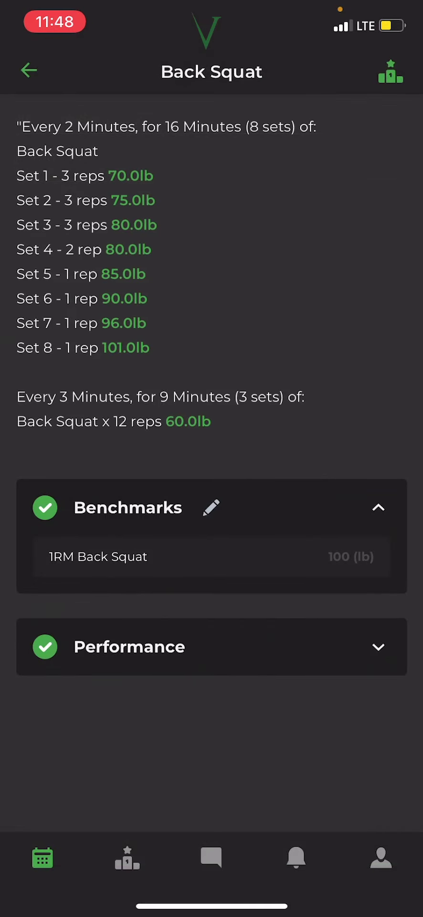
- Restore the 1RM Back Squat benchmark to 200 lb
click(211, 507)
click(212, 158)
key(BackSpace)
key(BackSpace)
key(BackSpace)
text(200)
click(211, 567)
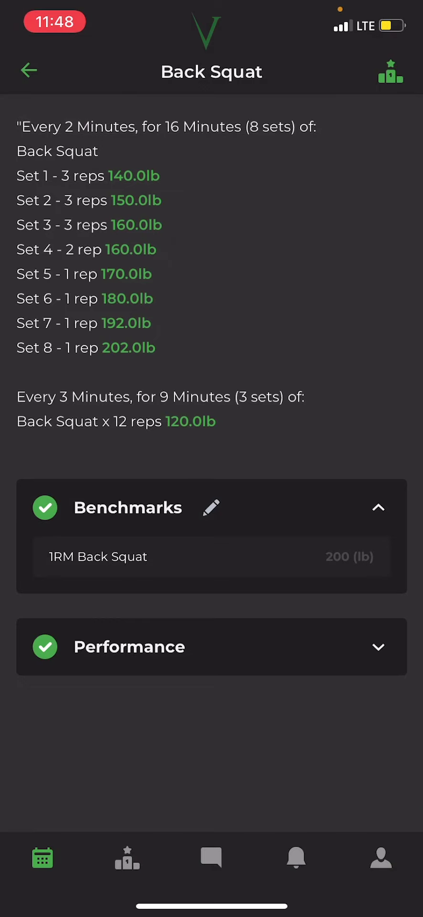
- Re-save the 120 lb Back Squat performance with note 'Made all my sets!'
click(212, 647)
scroll(212, 478, down, 3)
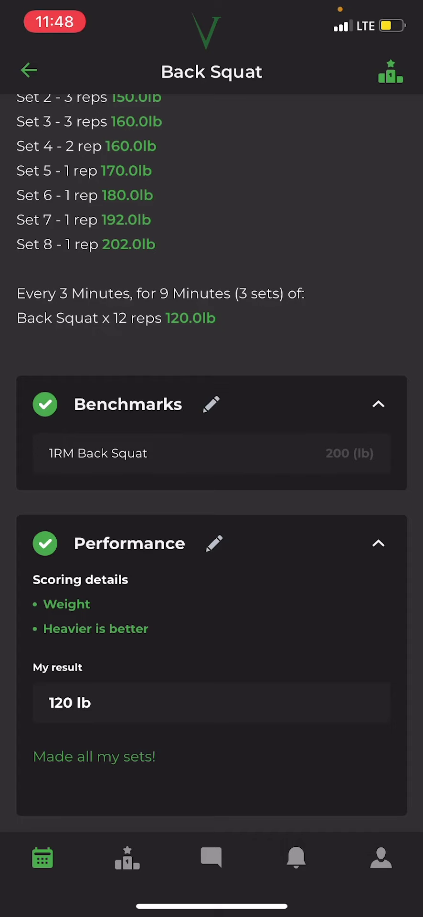
click(214, 543)
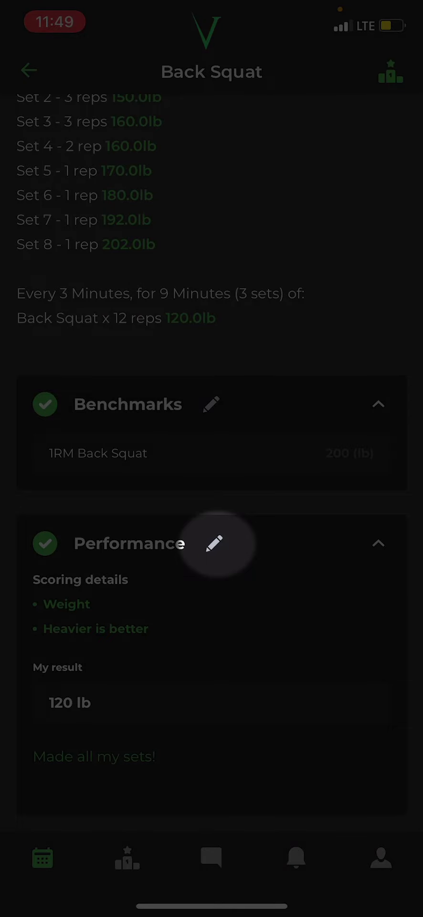
click(214, 543)
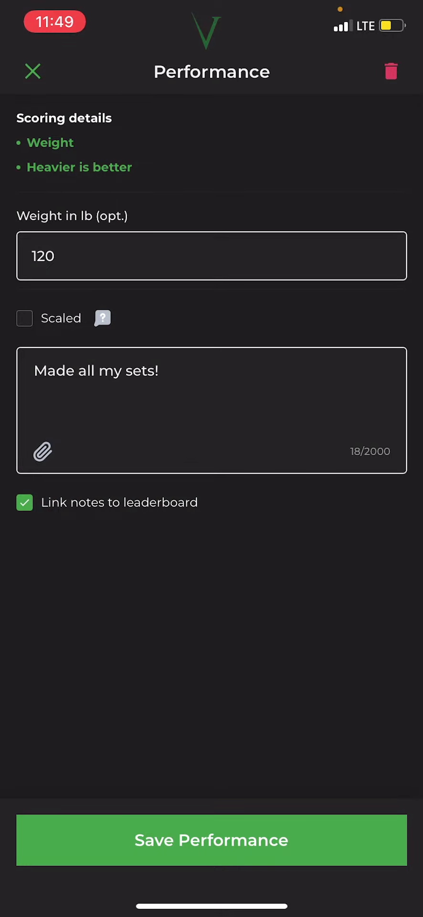
click(211, 840)
scroll(212, 458, up, 3)
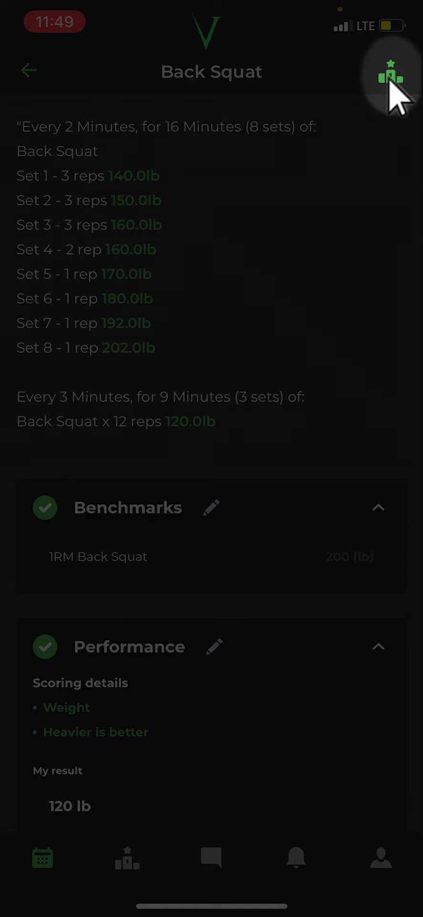
click(389, 73)
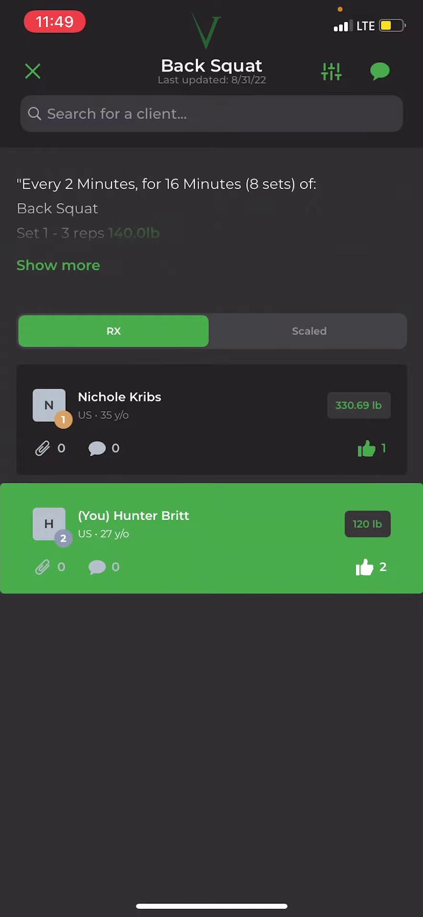
click(59, 265)
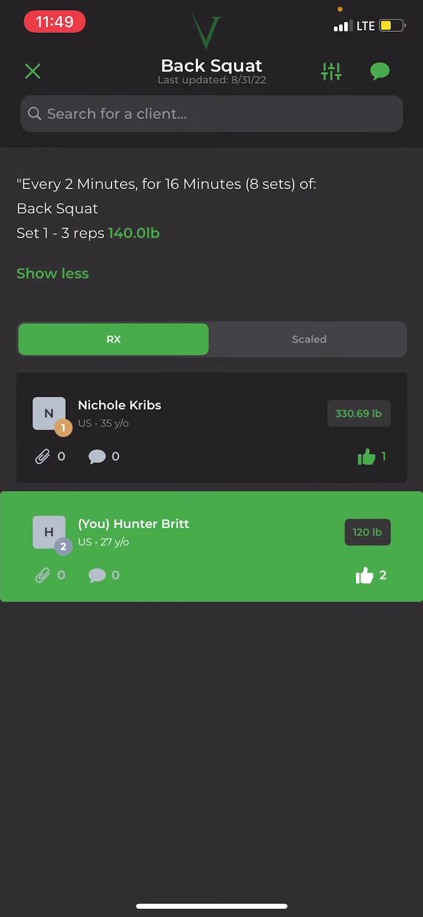
click(365, 575)
click(365, 575)
scroll(212, 478, up, 2)
click(32, 71)
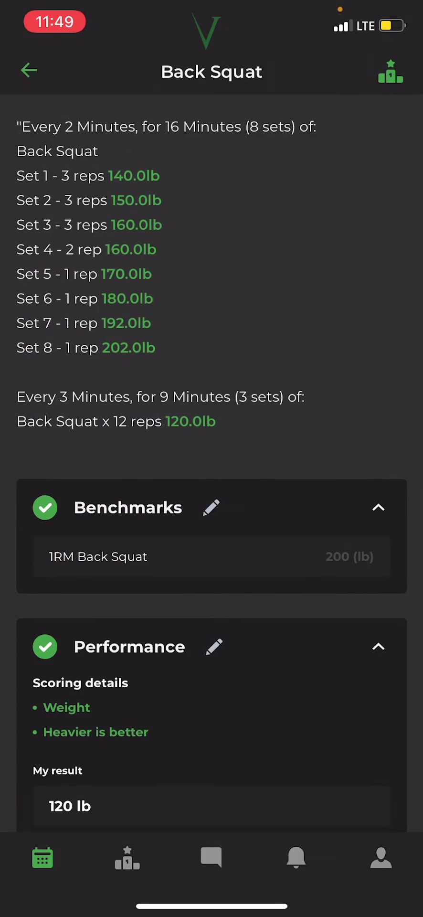
click(29, 70)
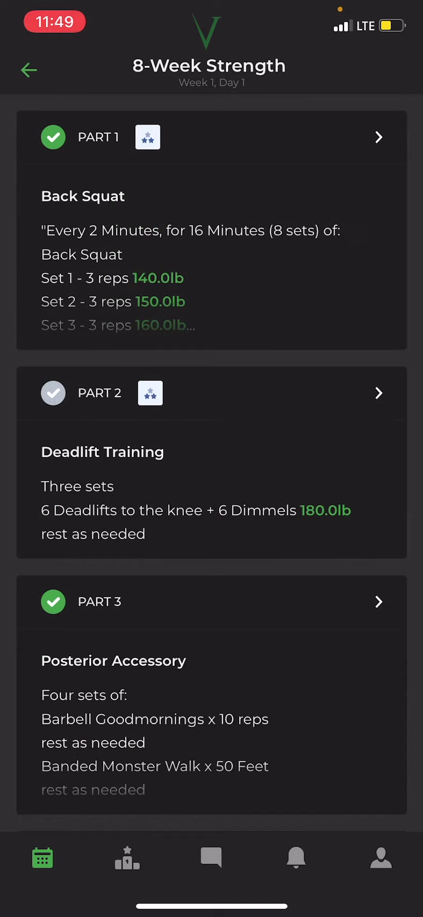
- Open Friday 2's Week 1, Day 5 Deadlift part of 8-Week Strength
click(29, 69)
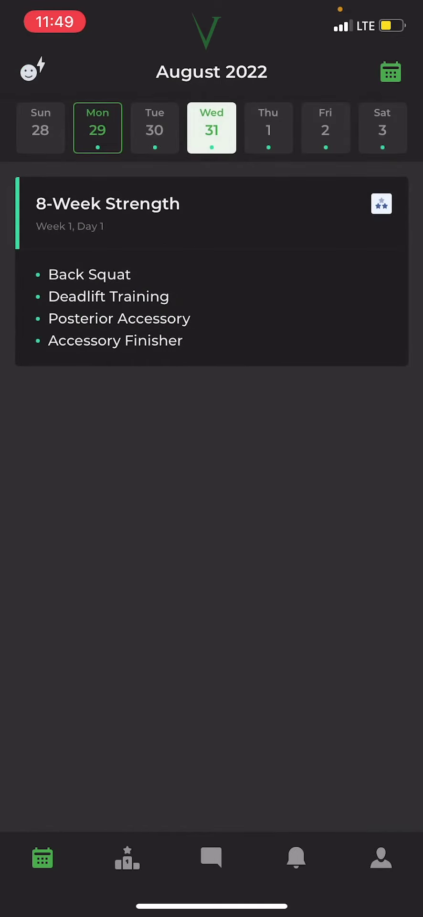
scroll(212, 271, up, 1)
click(323, 141)
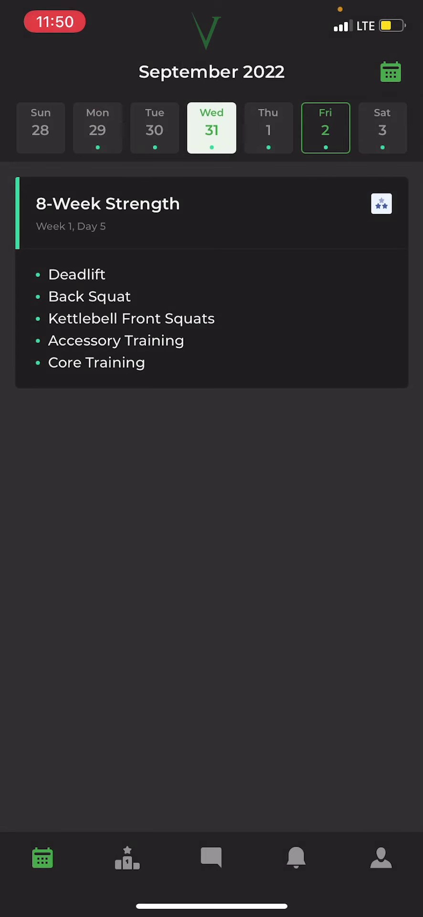
click(211, 282)
click(214, 204)
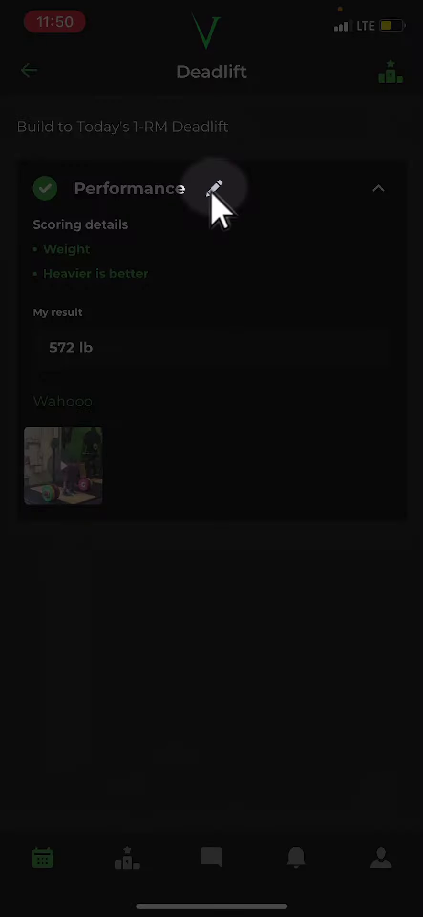
- Re-save the 572 lb Deadlift performance with its 'Wahooo' note and video
click(215, 188)
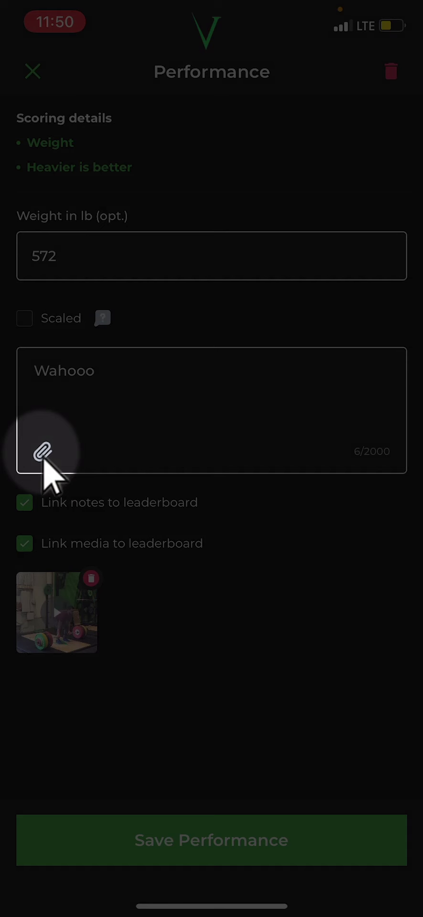
click(43, 451)
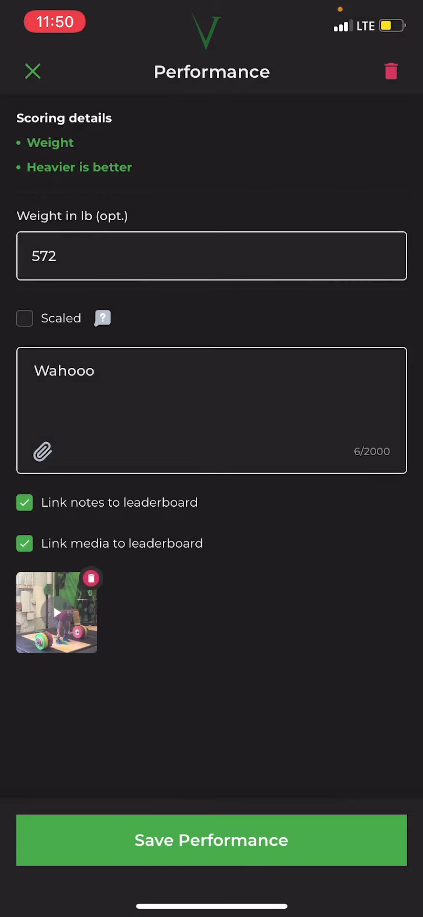
click(212, 840)
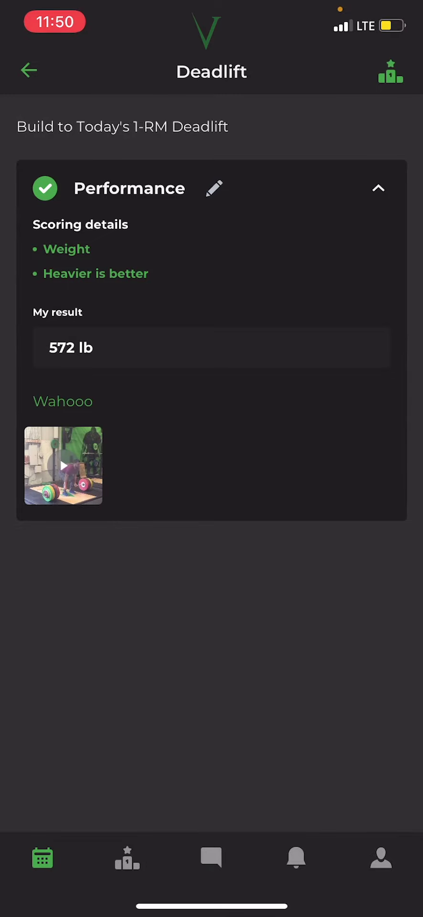
- Toggle the Performance details collapsed and expanded several times
click(378, 188)
click(378, 188)
click(378, 188)
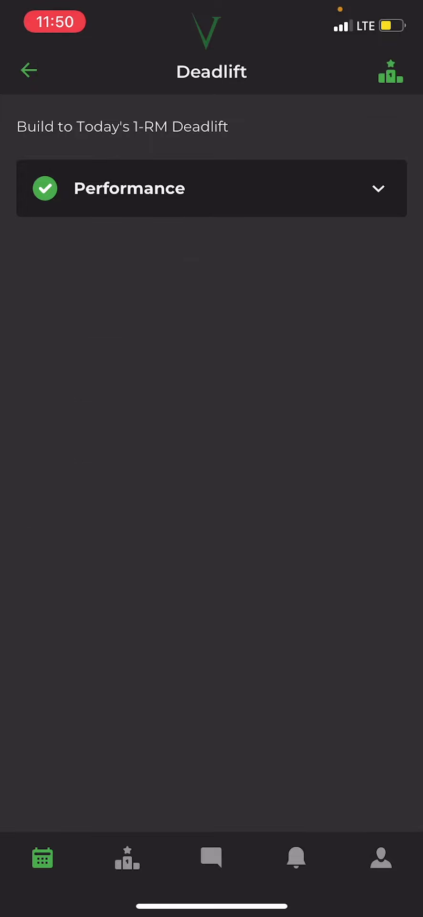
click(378, 188)
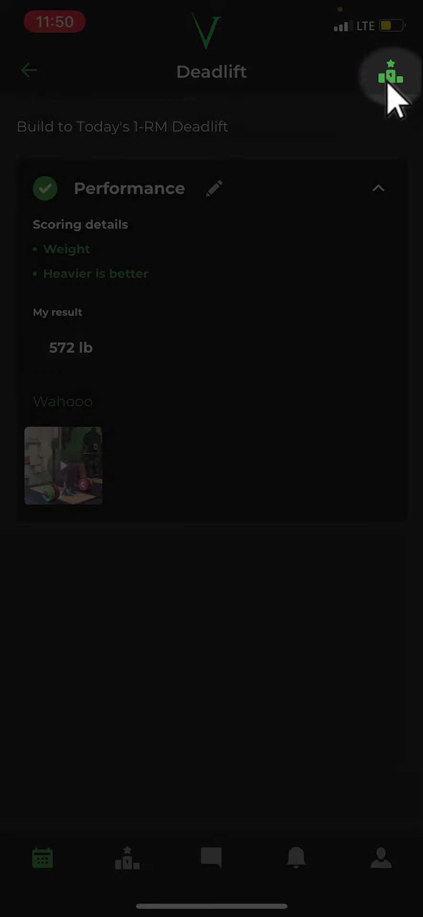
- Read the coach's 'Sounds like a great day!' comment on the 572 lb leaderboard result
click(389, 74)
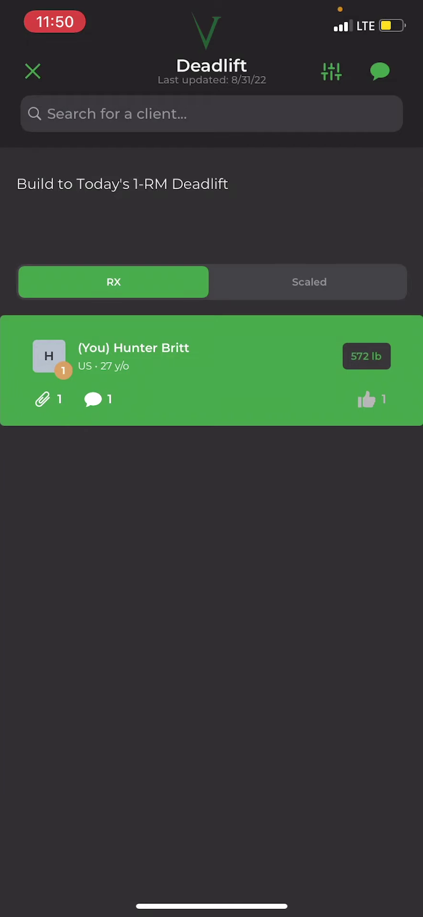
click(95, 399)
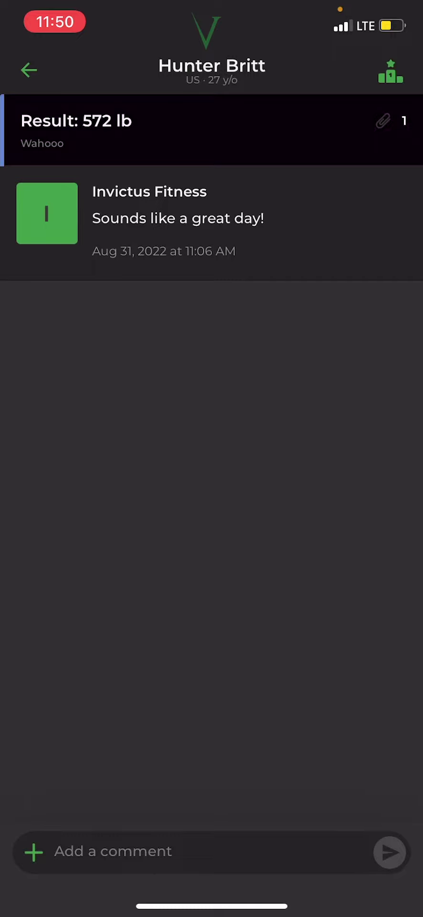
click(28, 70)
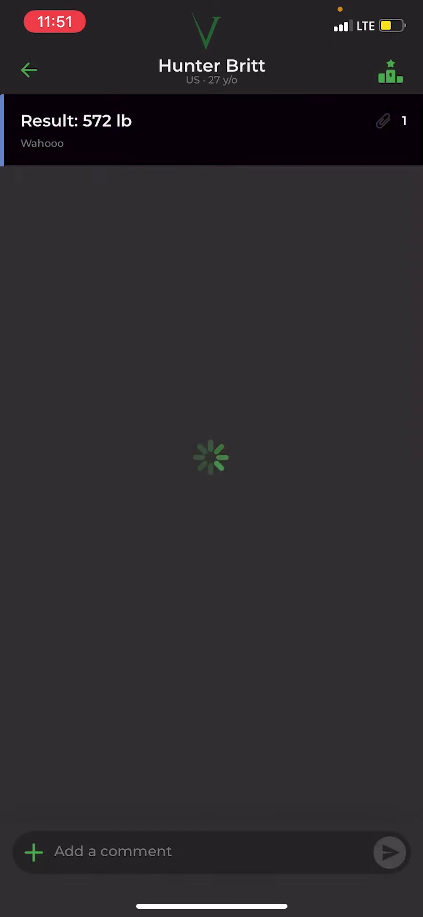
click(28, 70)
click(33, 71)
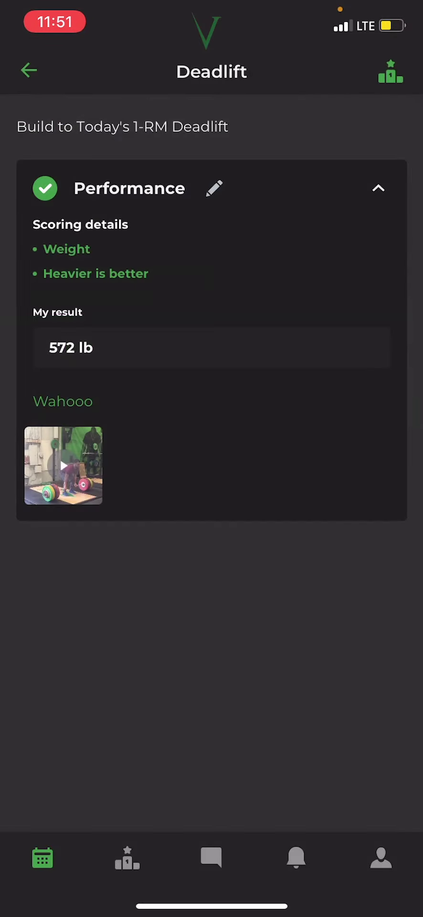
click(29, 70)
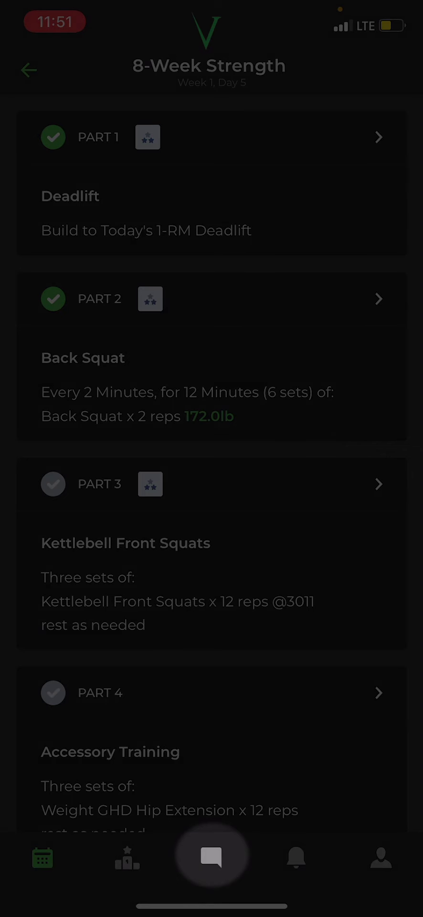
- Read the Invictus Fitness direct chat, then list all inbox conversations
click(211, 858)
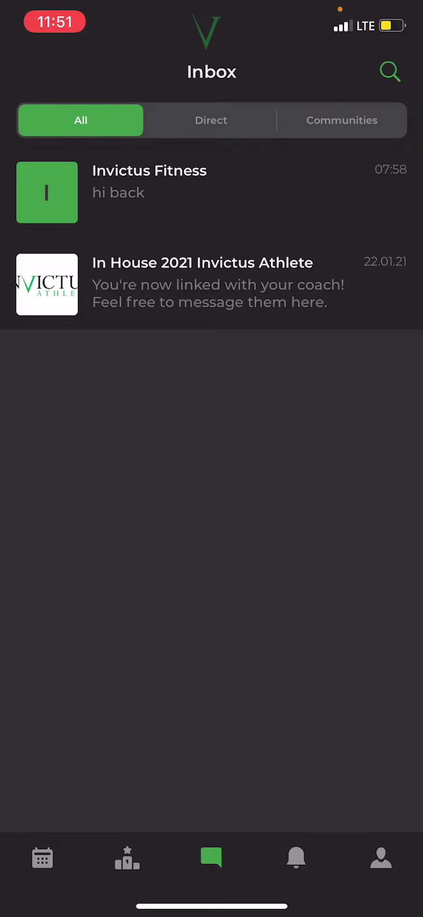
click(212, 121)
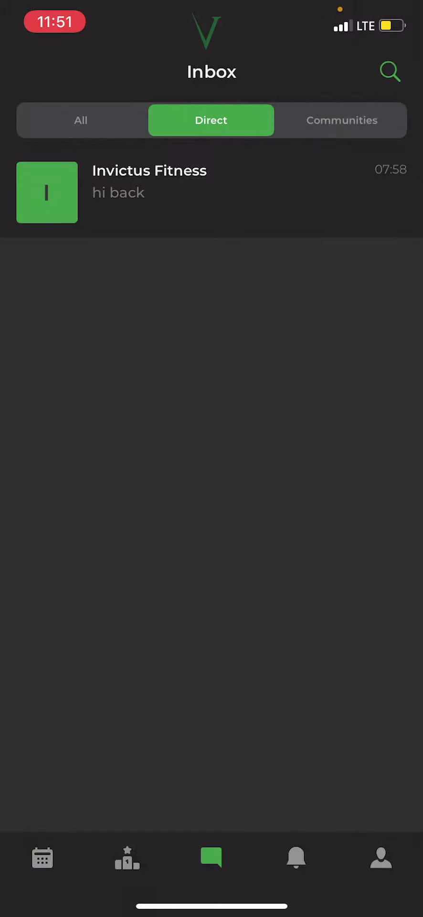
click(143, 191)
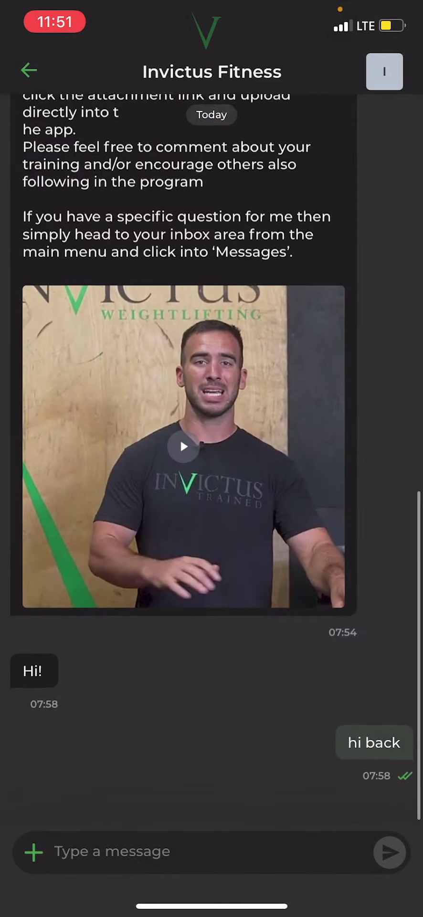
scroll(211, 458, up, 10)
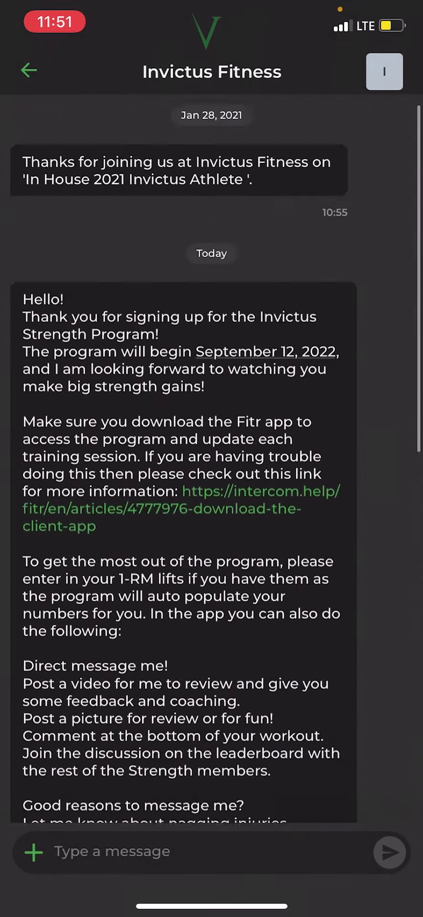
scroll(211, 458, down, 10)
click(29, 70)
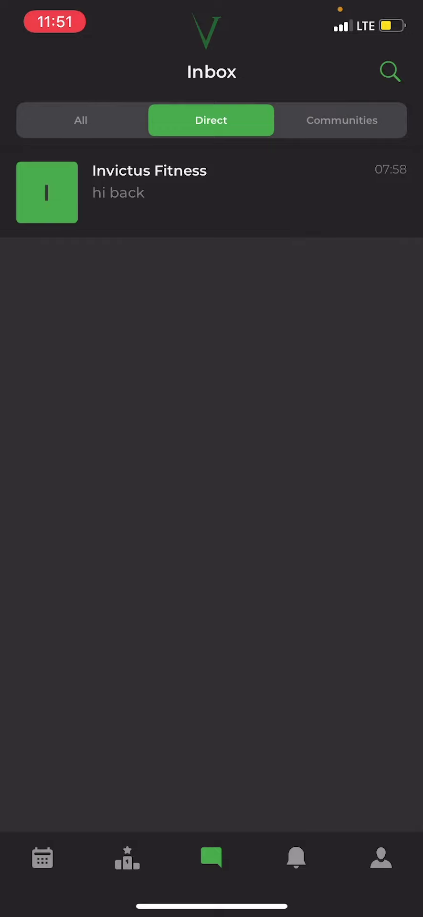
click(81, 120)
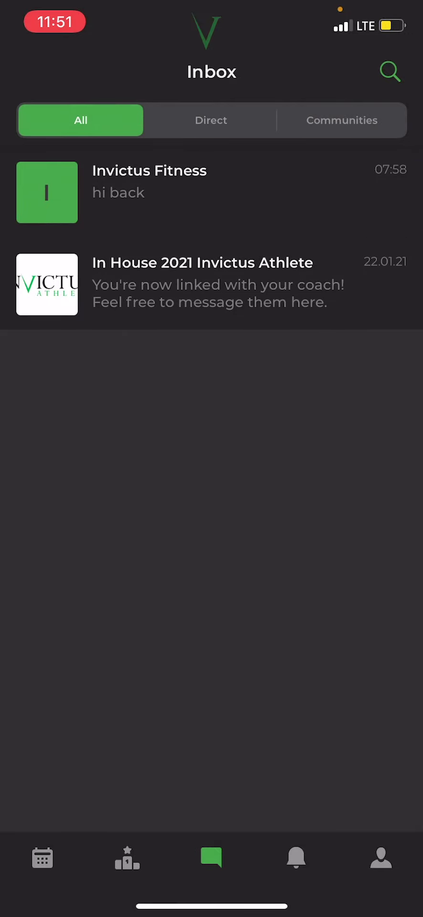
- Return to the training calendar showing Wednesday 31 August's 8-Week Strength Week 1, Day 3 workout, starting with Clean and Jerk
click(42, 858)
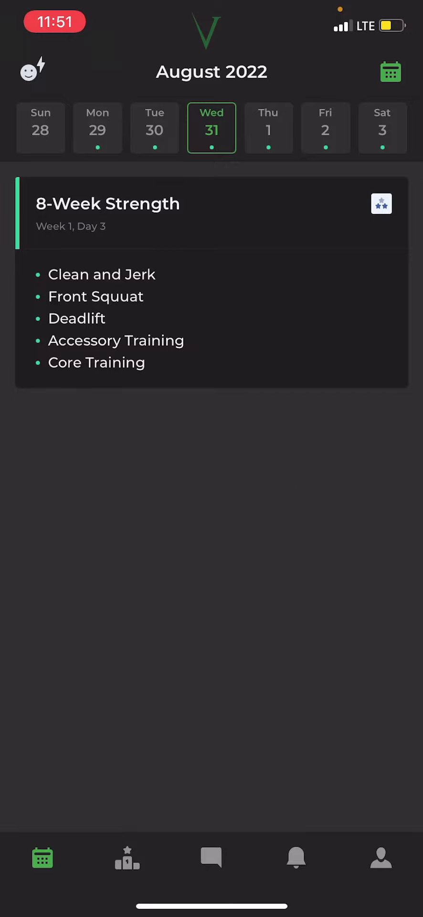
click(211, 857)
click(211, 119)
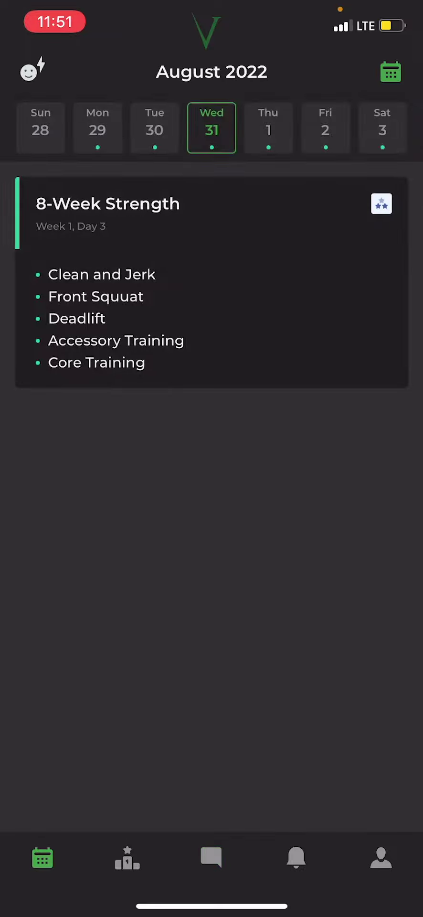